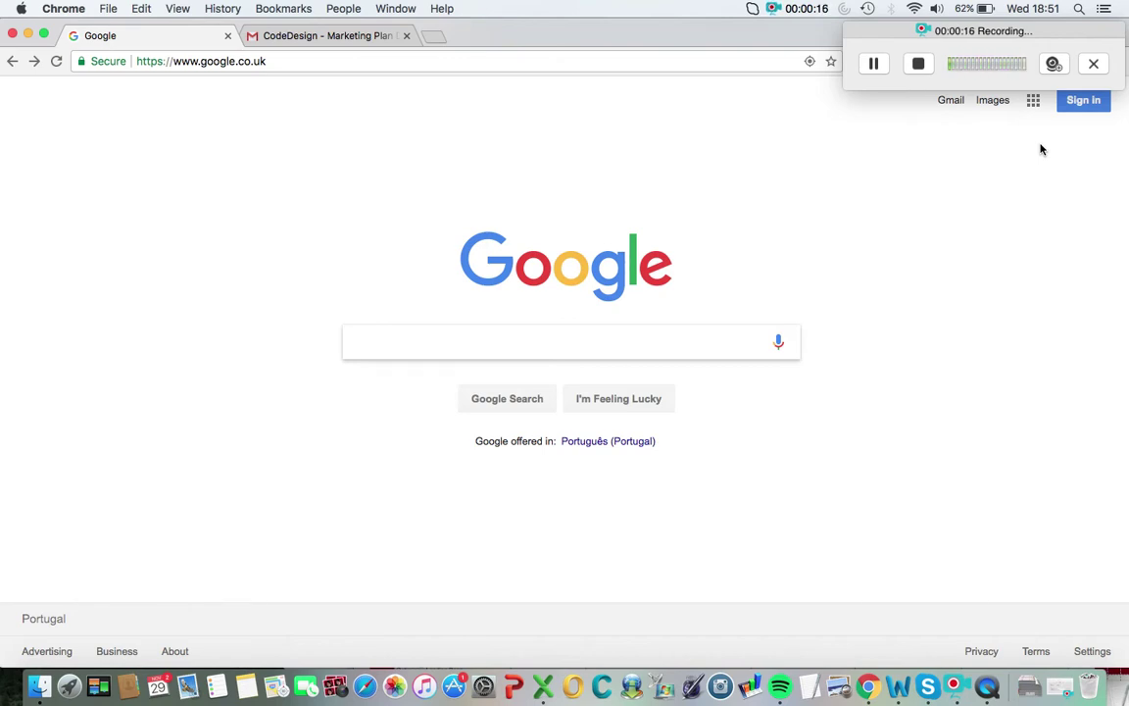
Google search for 'Codedesign digital marketing template'.
type("Codedesign digital marketing template")
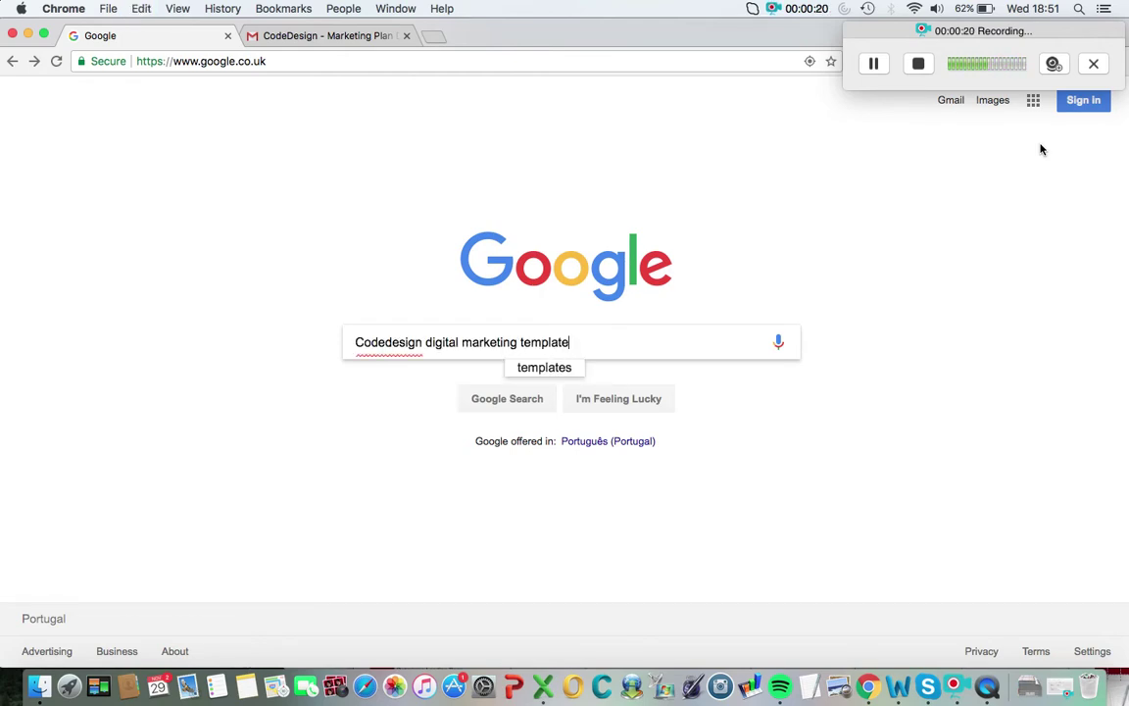
left_click(533, 407)
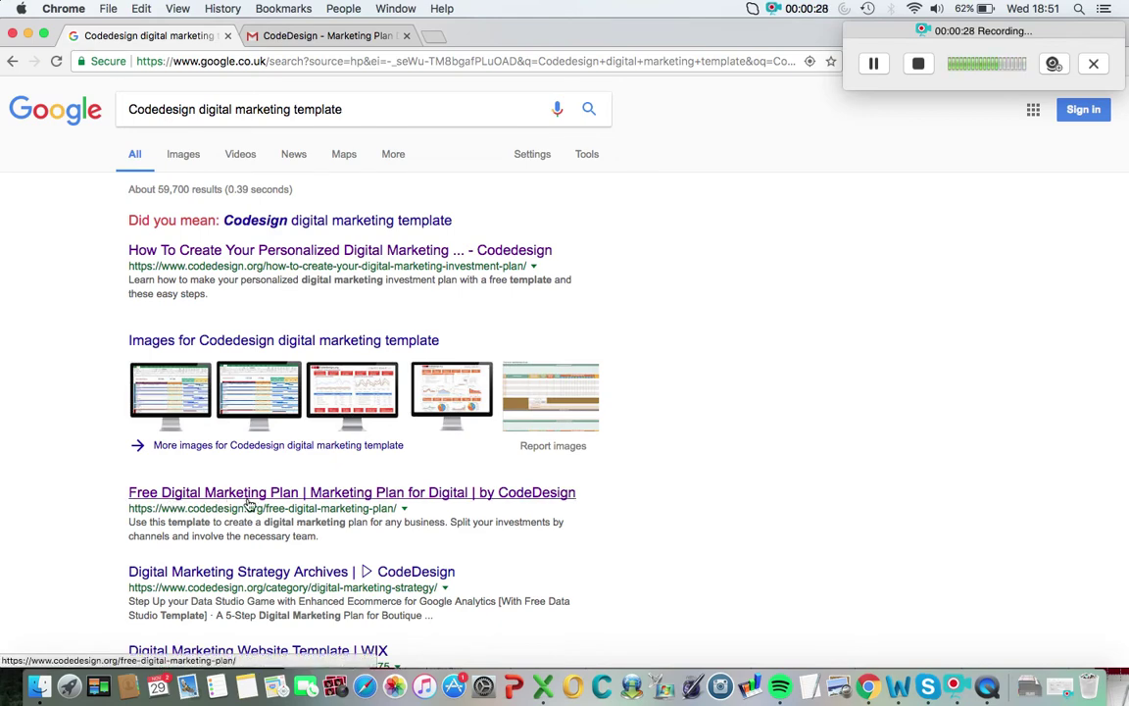
Open CodeDesign's Free Digital Marketing Plan page and autofill the saved full name.
left_click(452, 498)
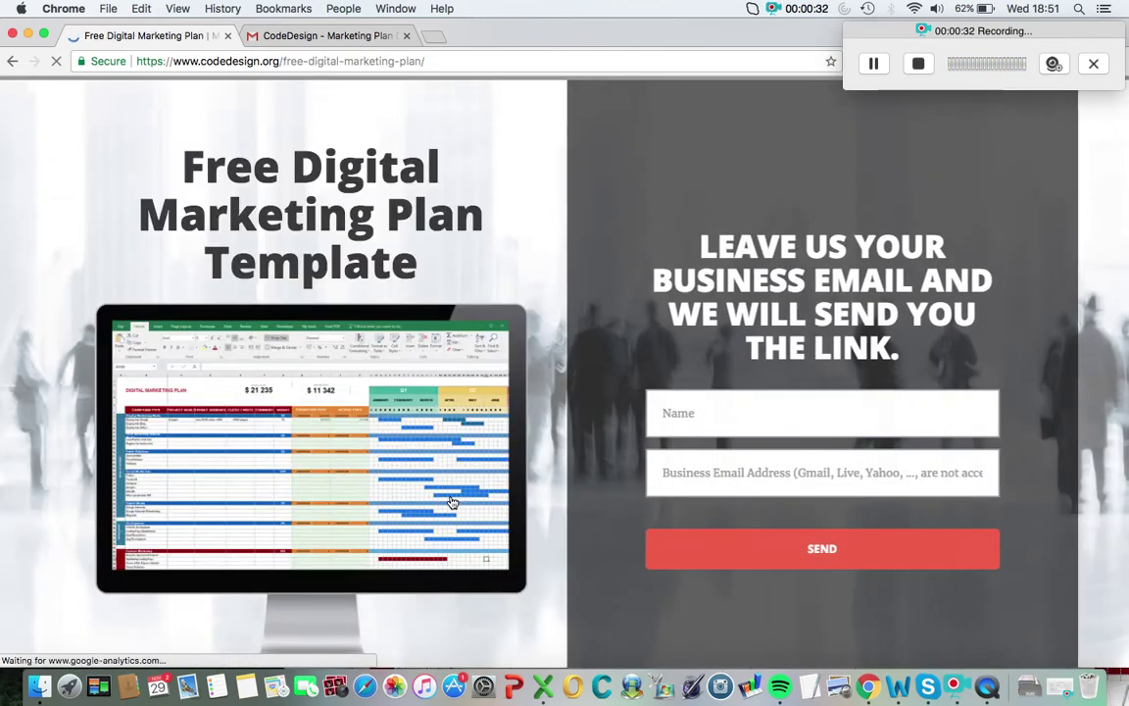
left_click(715, 420)
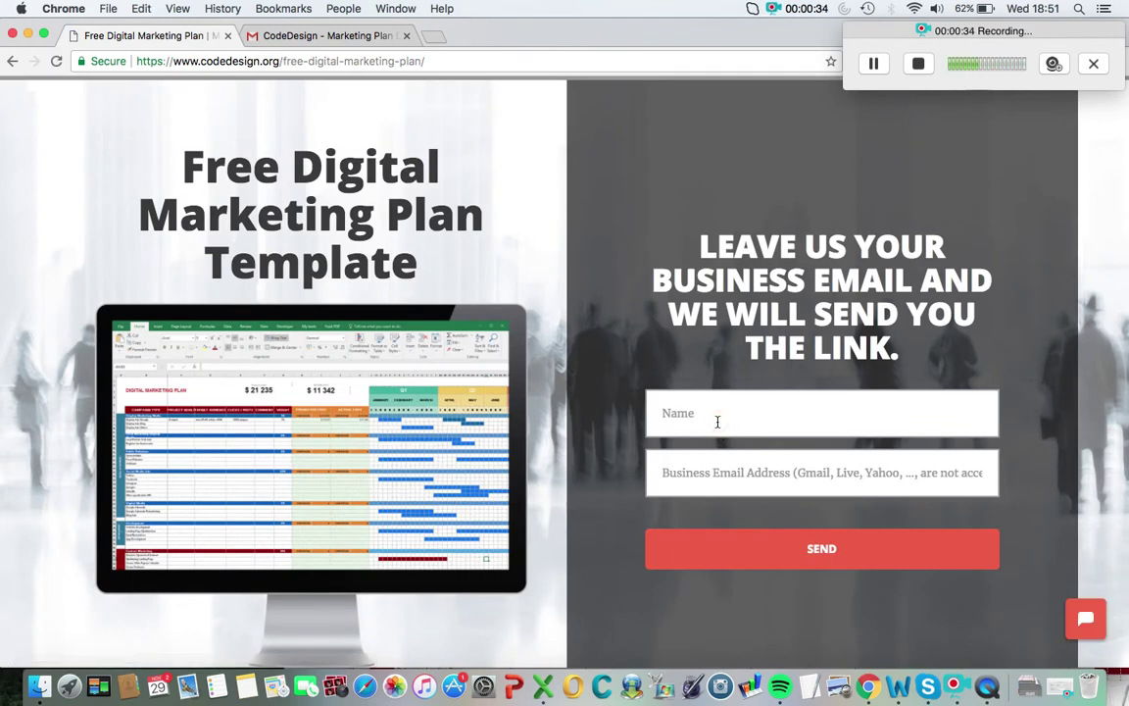
type("j")
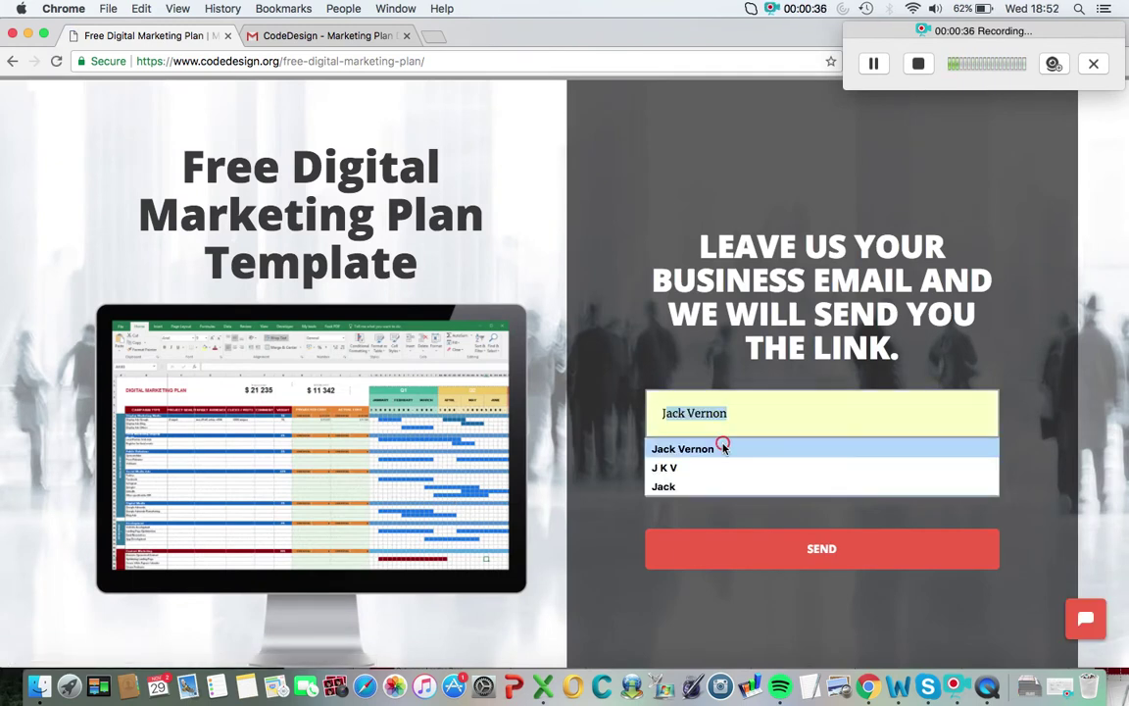
left_click(723, 449)
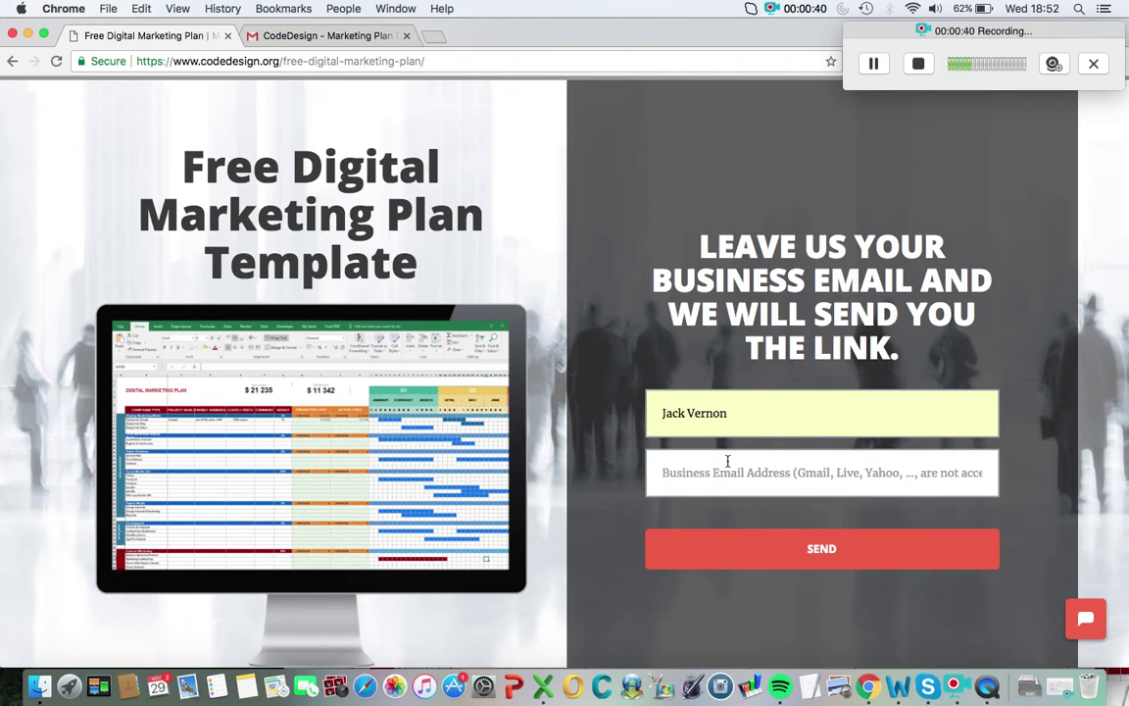
Autofill the suggested business email and send the template request form.
type("b")
key("BackSpace")
type("v")
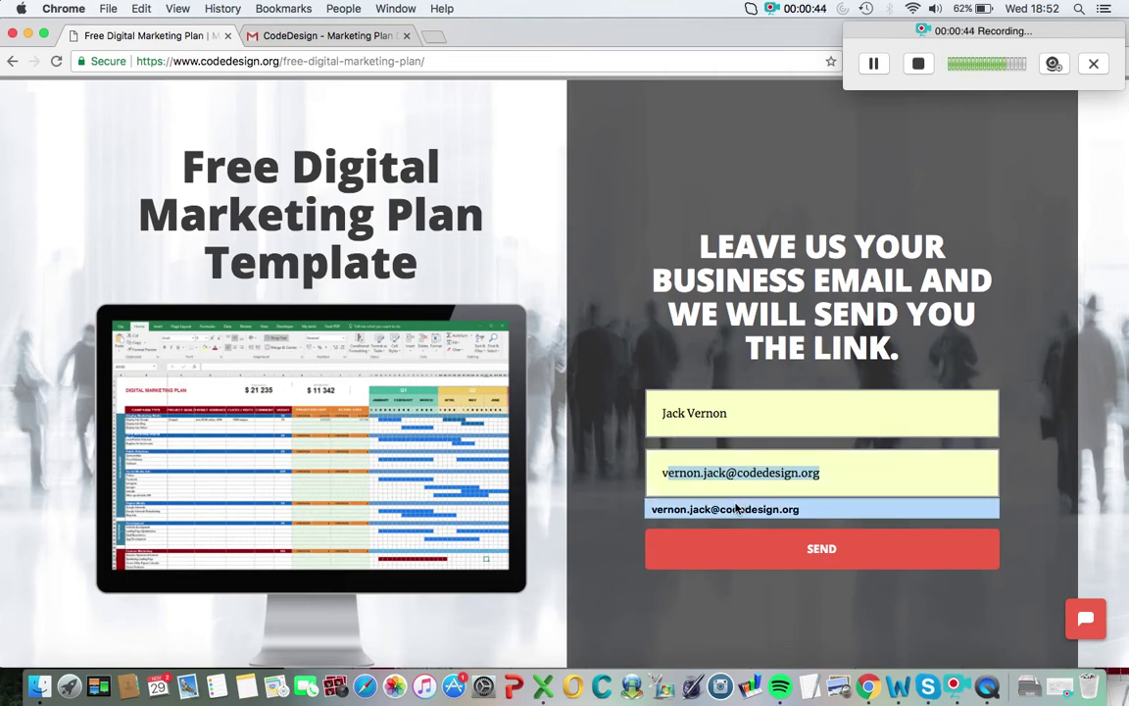
left_click(733, 509)
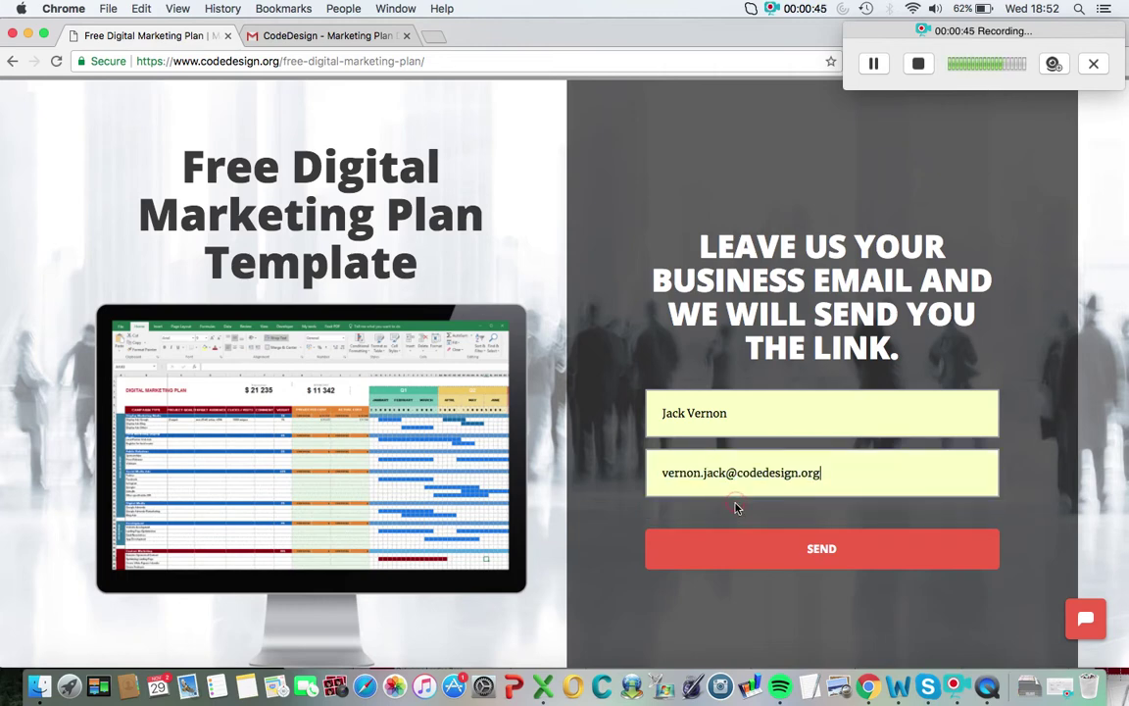
left_click(749, 558)
Download the .xlsx template from the CodeDesign email in Gmail and open it in Excel.
left_click(290, 38)
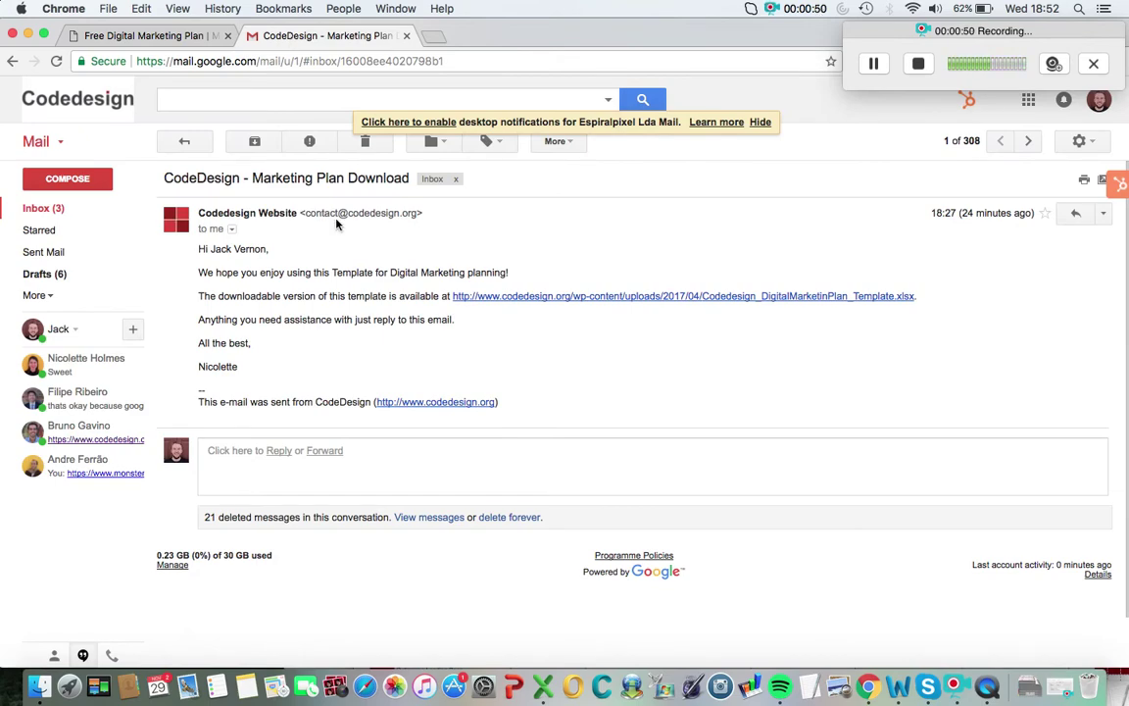
left_click(494, 296)
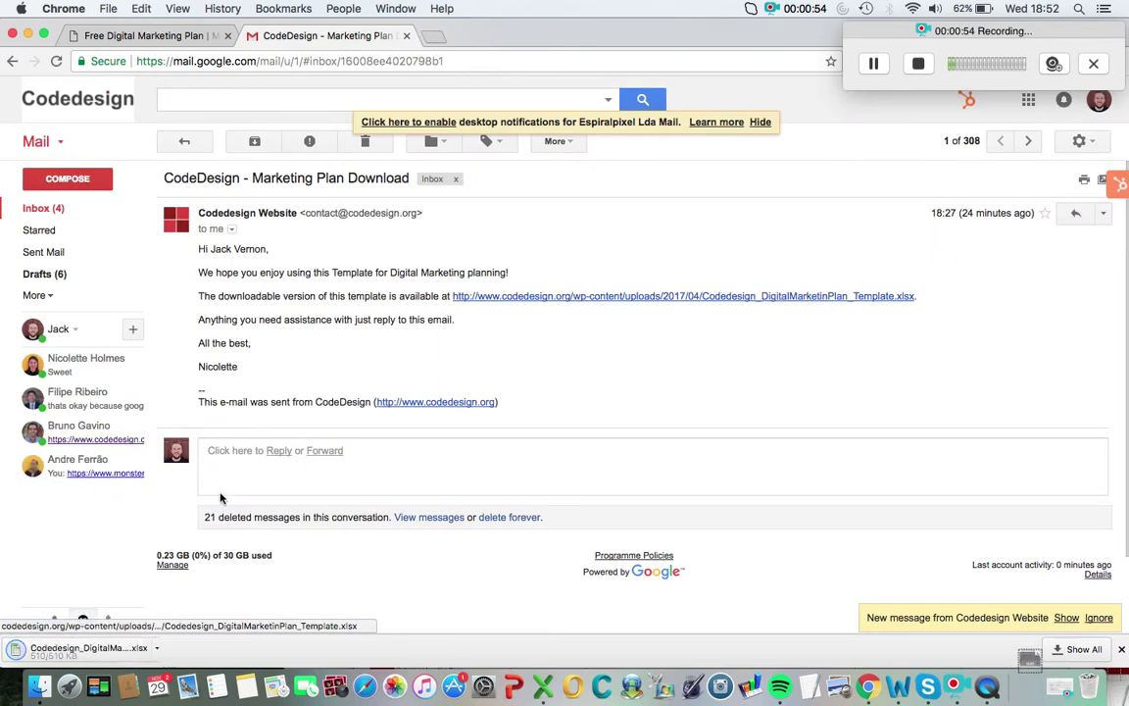
left_click(44, 648)
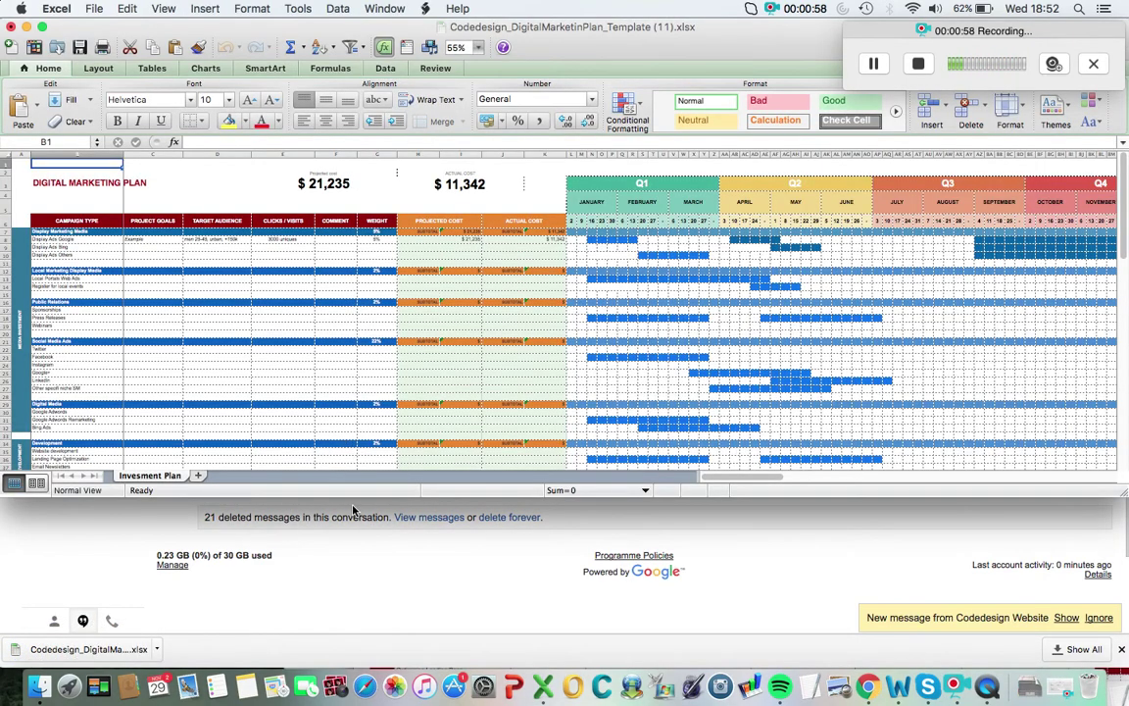
Make the Excel window taller and set the Digital Marketing Plan sheet's zoom to 75%.
left_click_drag(342, 497, 342, 696)
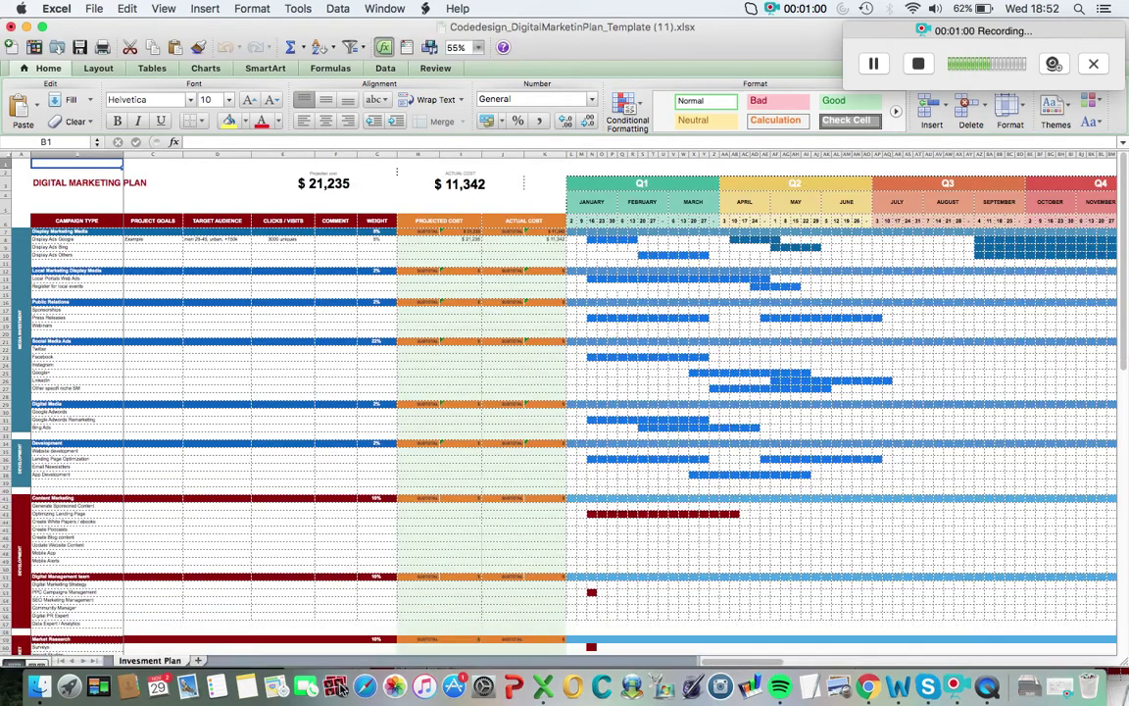
left_click(163, 9)
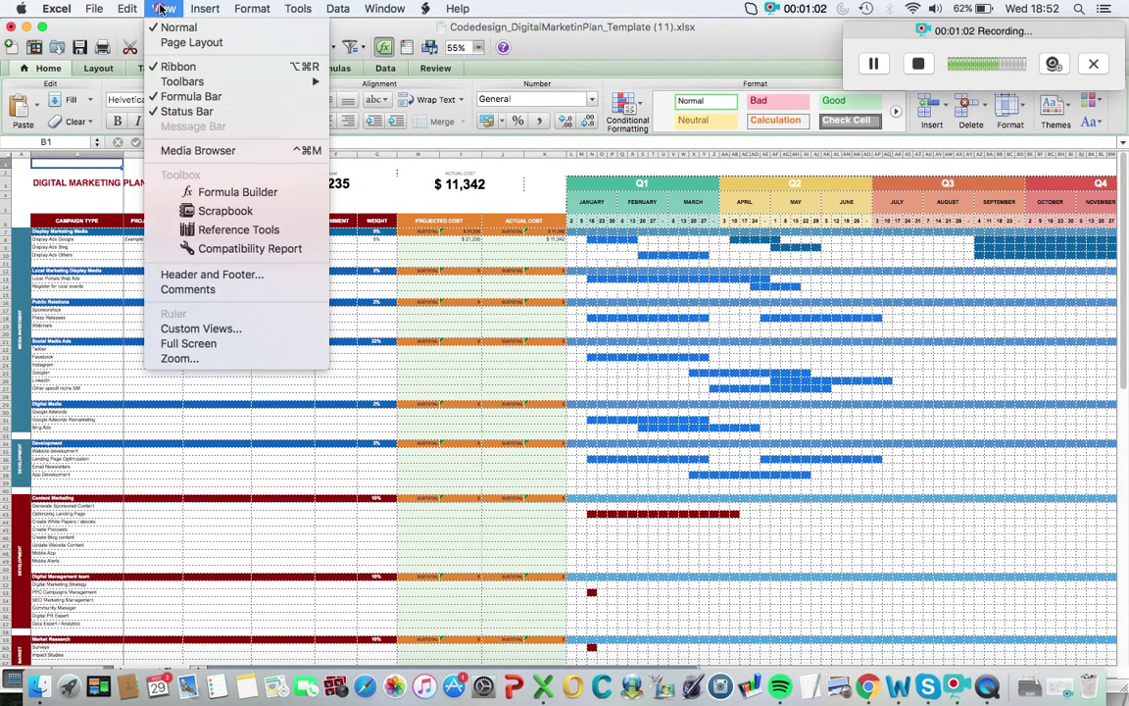
left_click(200, 359)
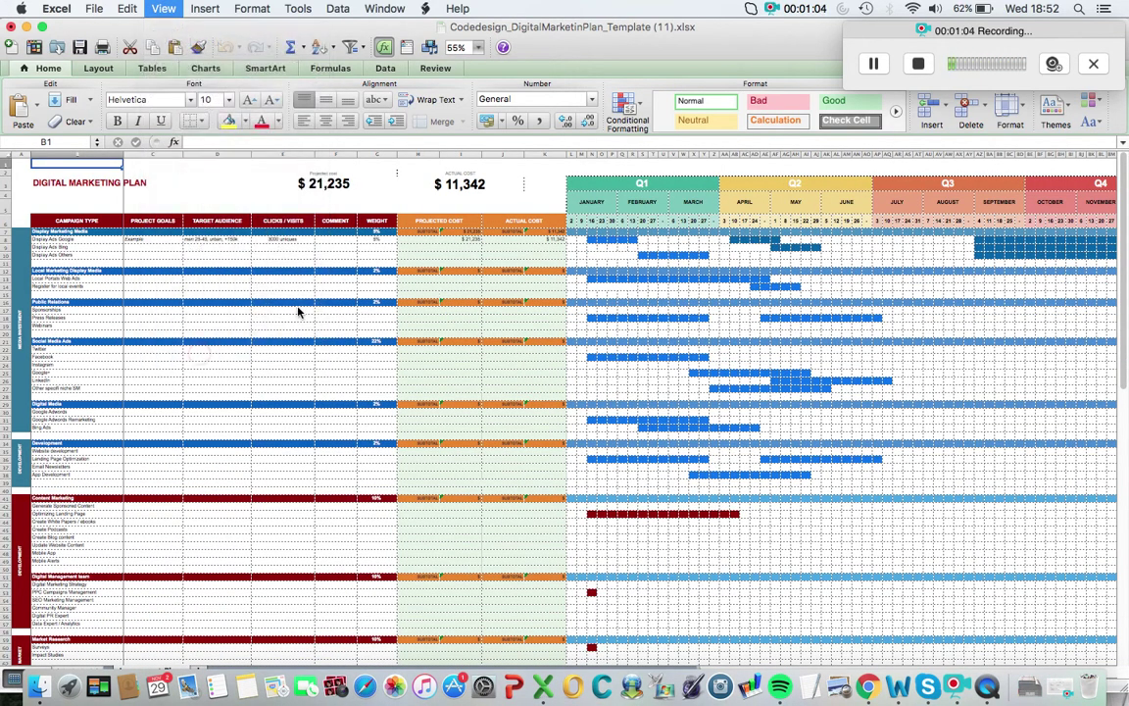
left_click(517, 343)
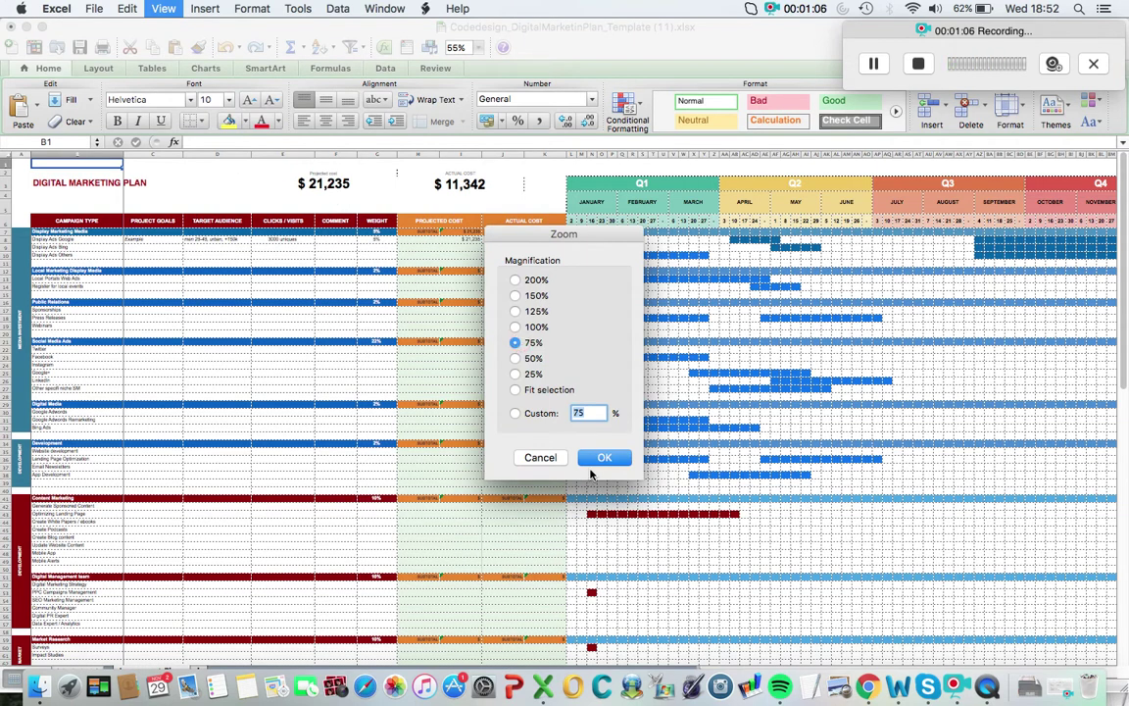
left_click(604, 457)
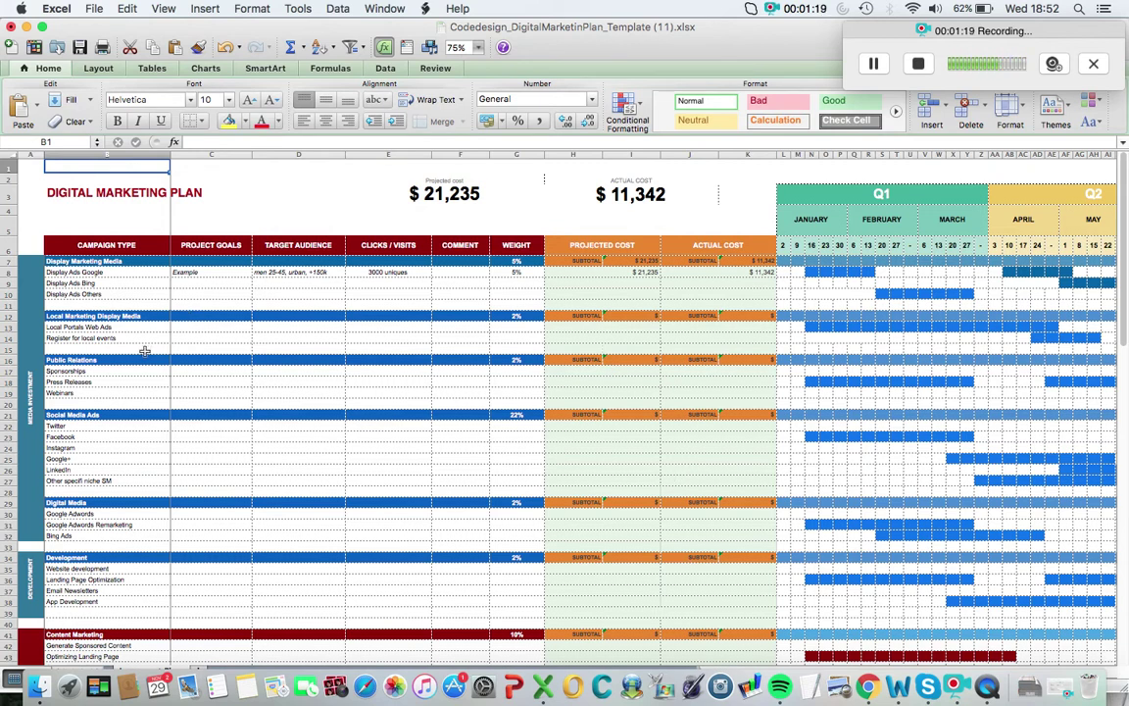
left_click(100, 433)
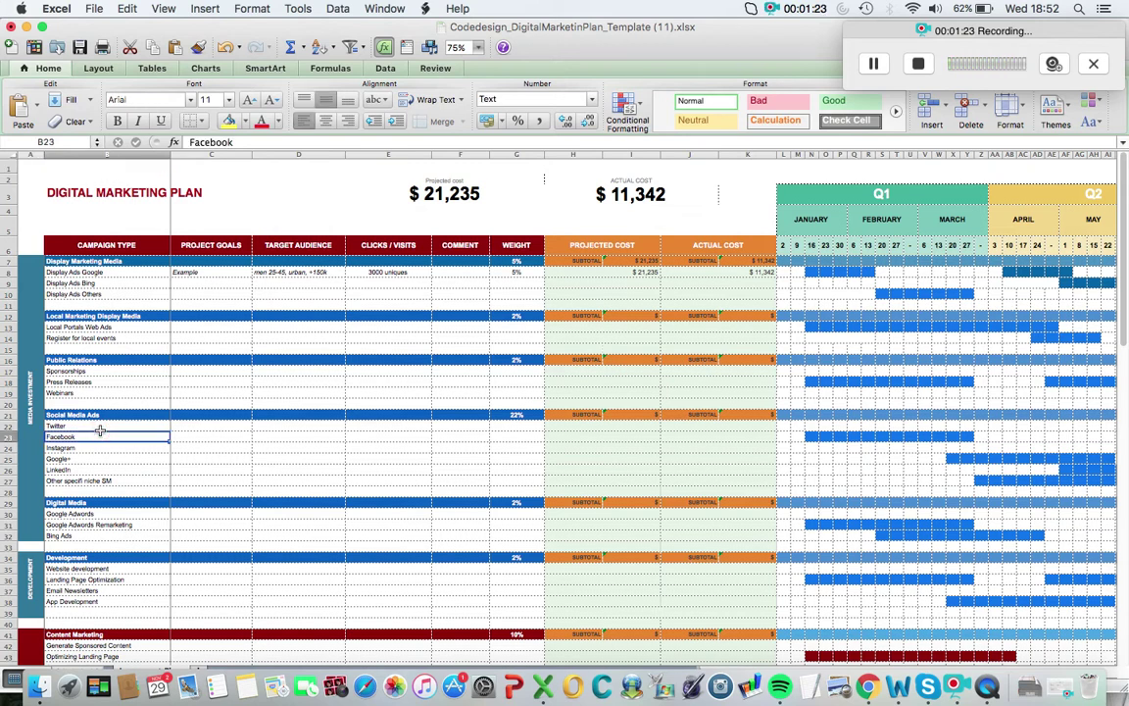
key("Right")
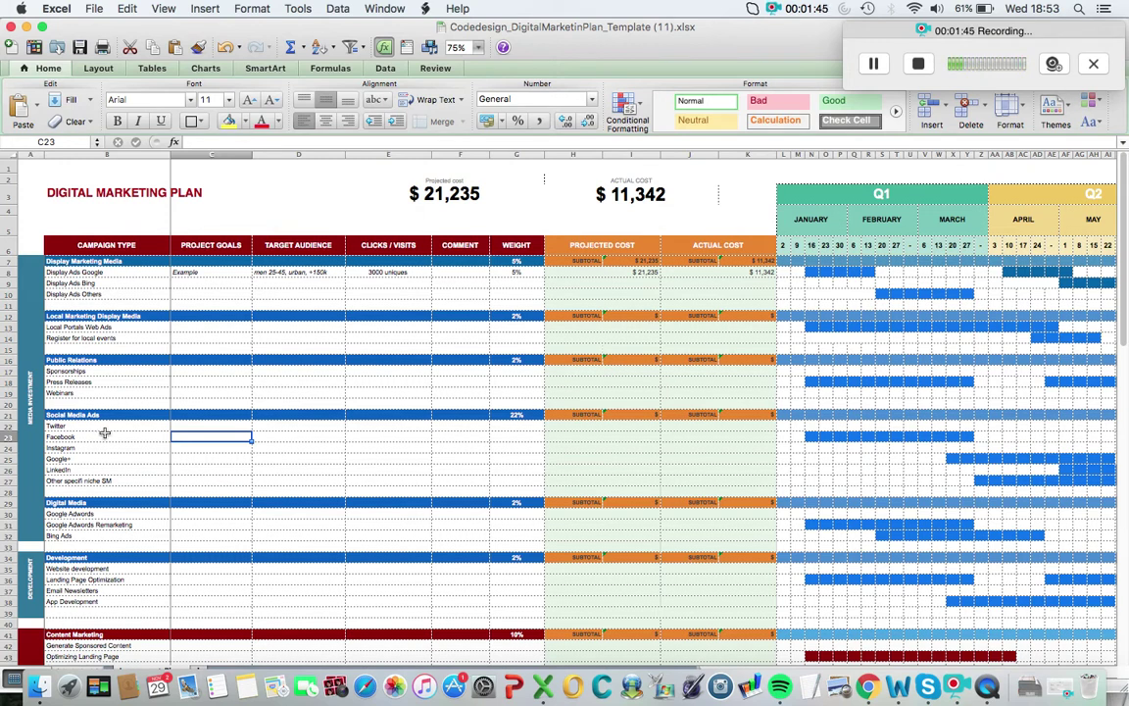
left_click(305, 433)
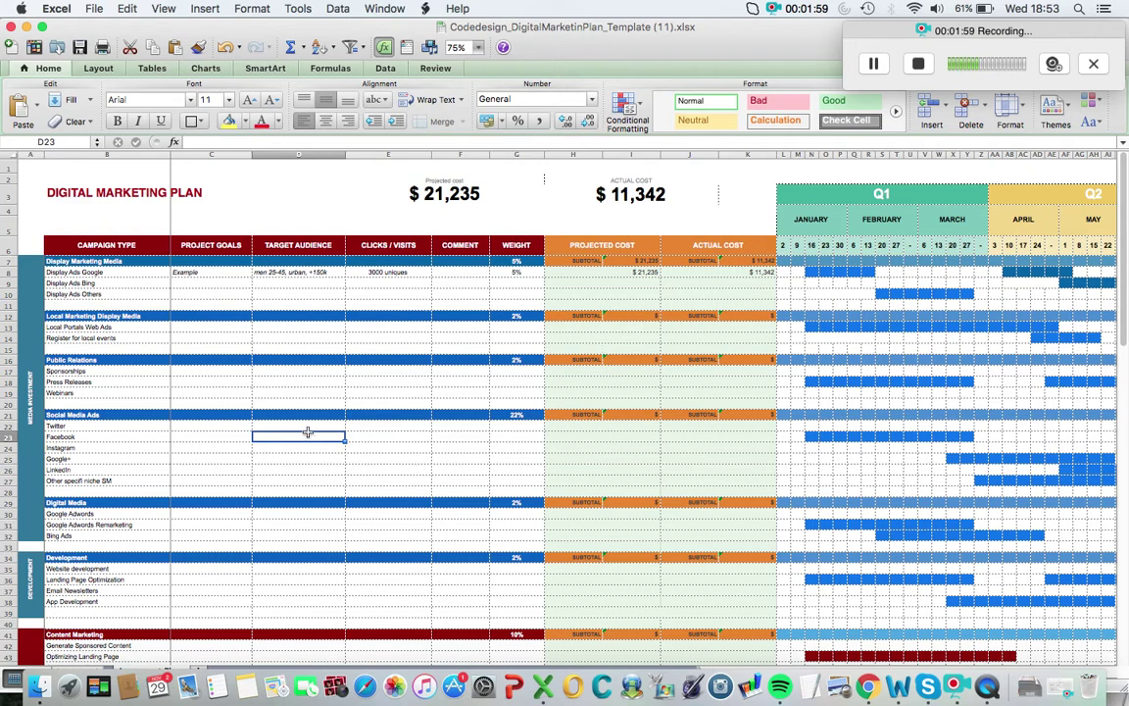
left_click(371, 438)
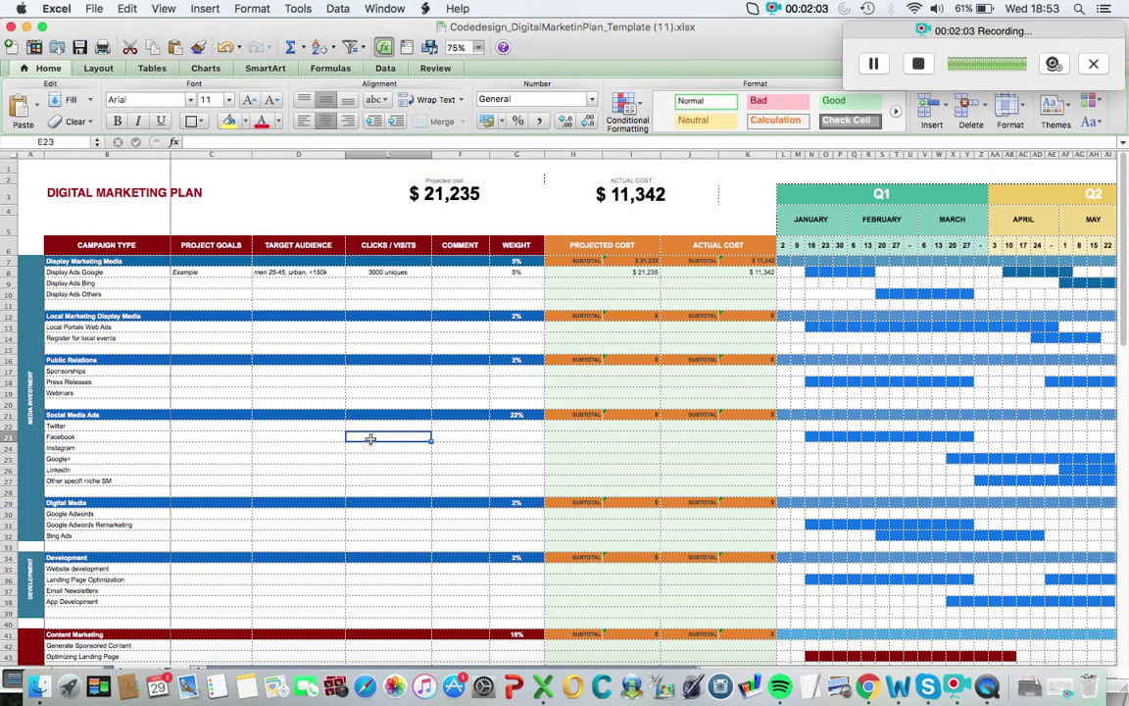
left_click(449, 434)
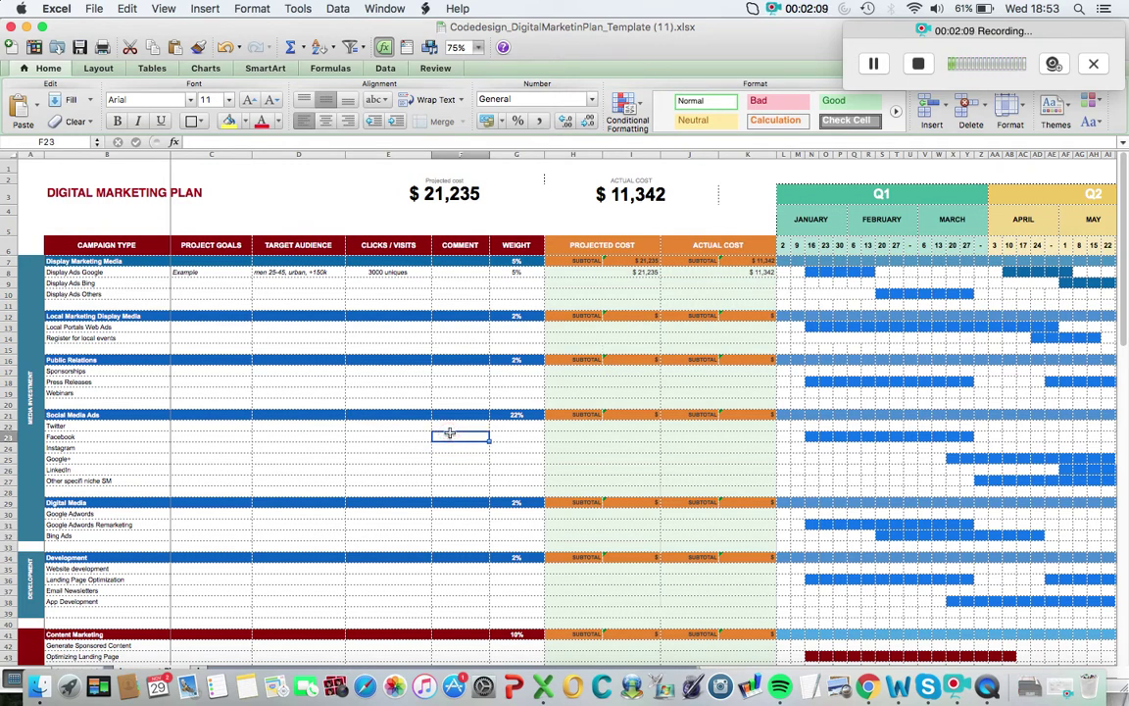
key("Right")
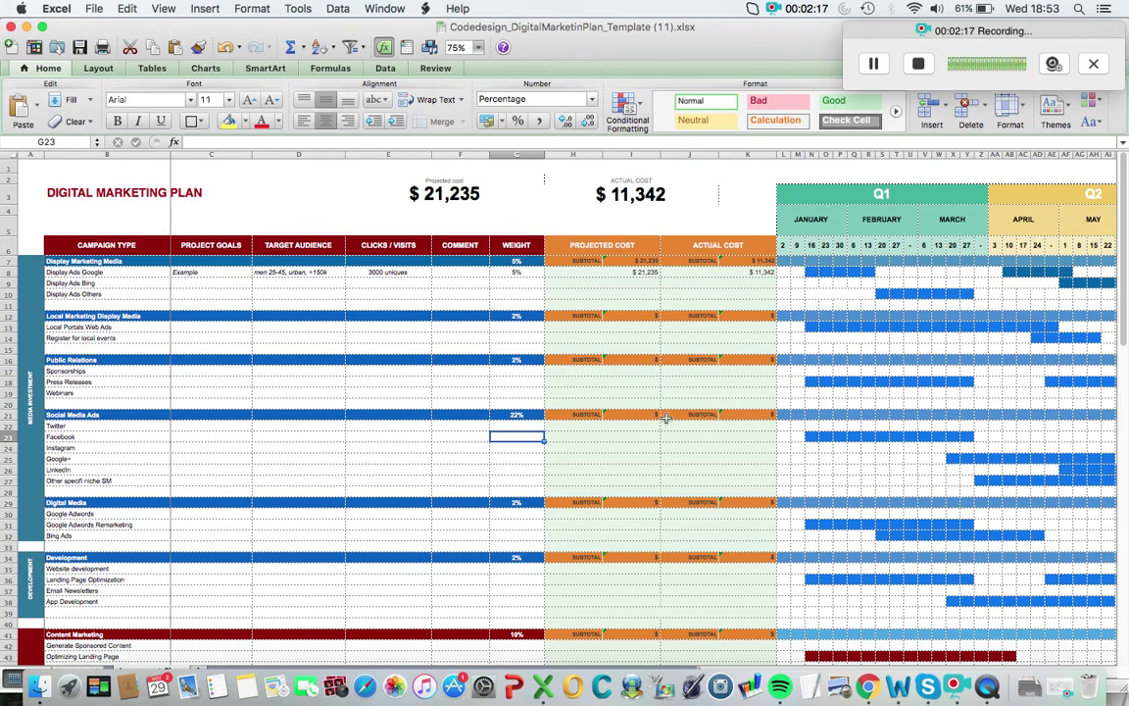
left_click(574, 446)
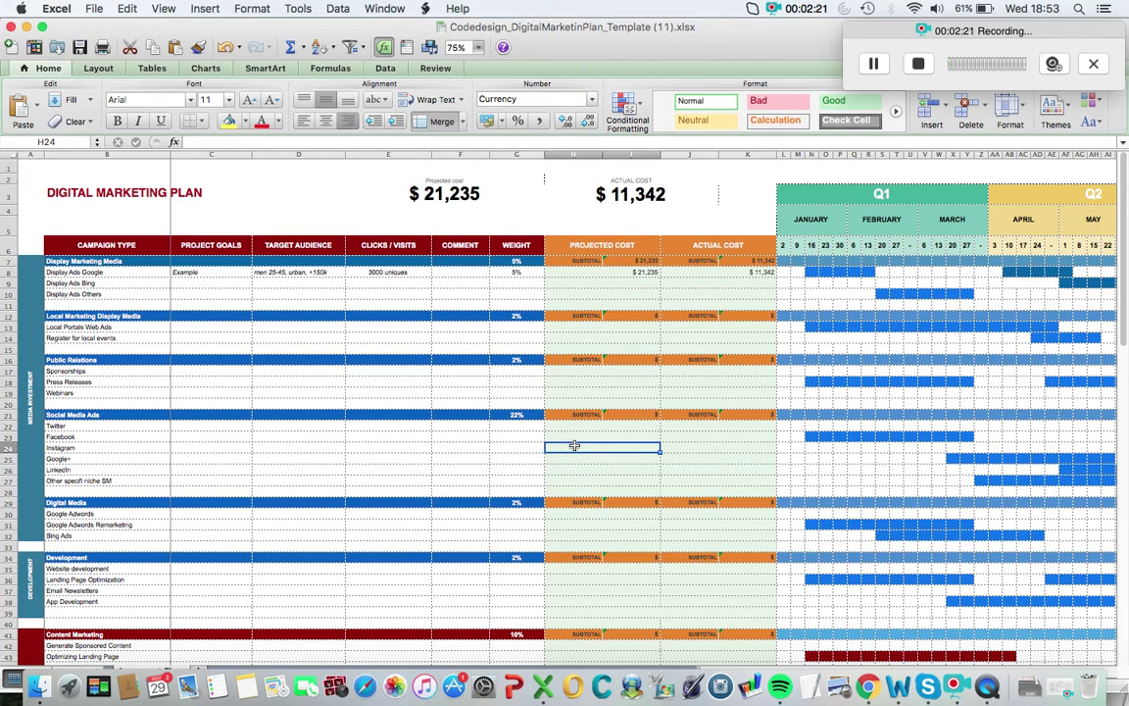
Drag the Press Releases bar's fill handle from AP18 to about AW18, into July.
scroll(1089, 386, "right", 5)
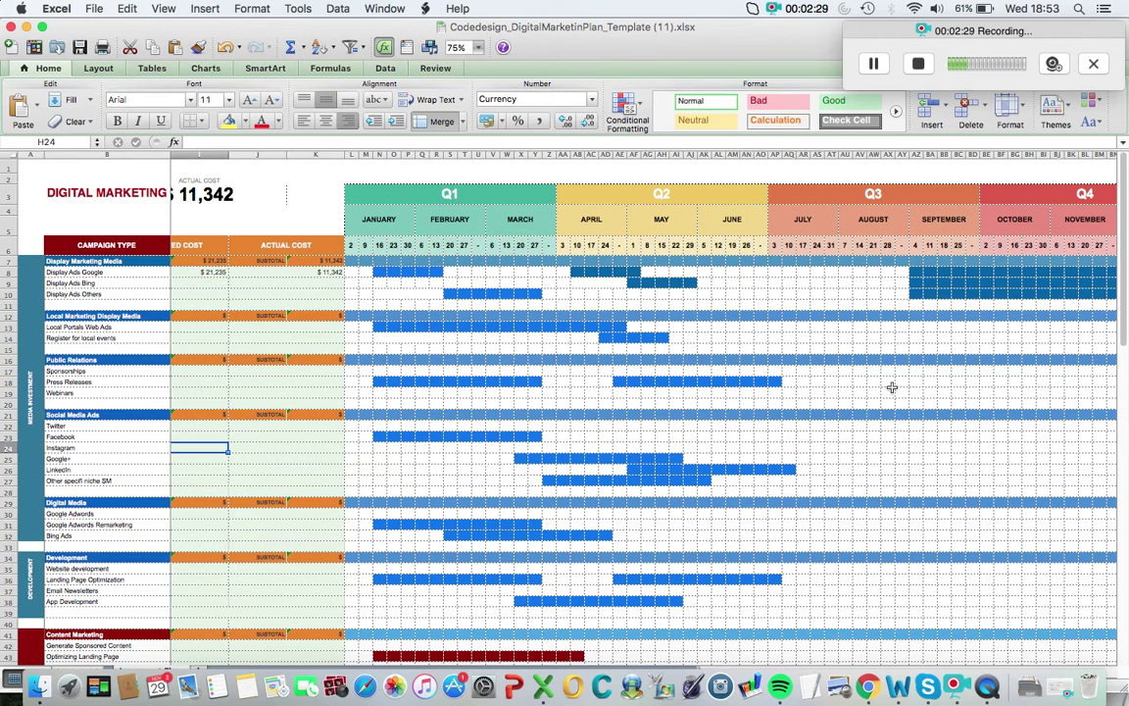
left_click(776, 382)
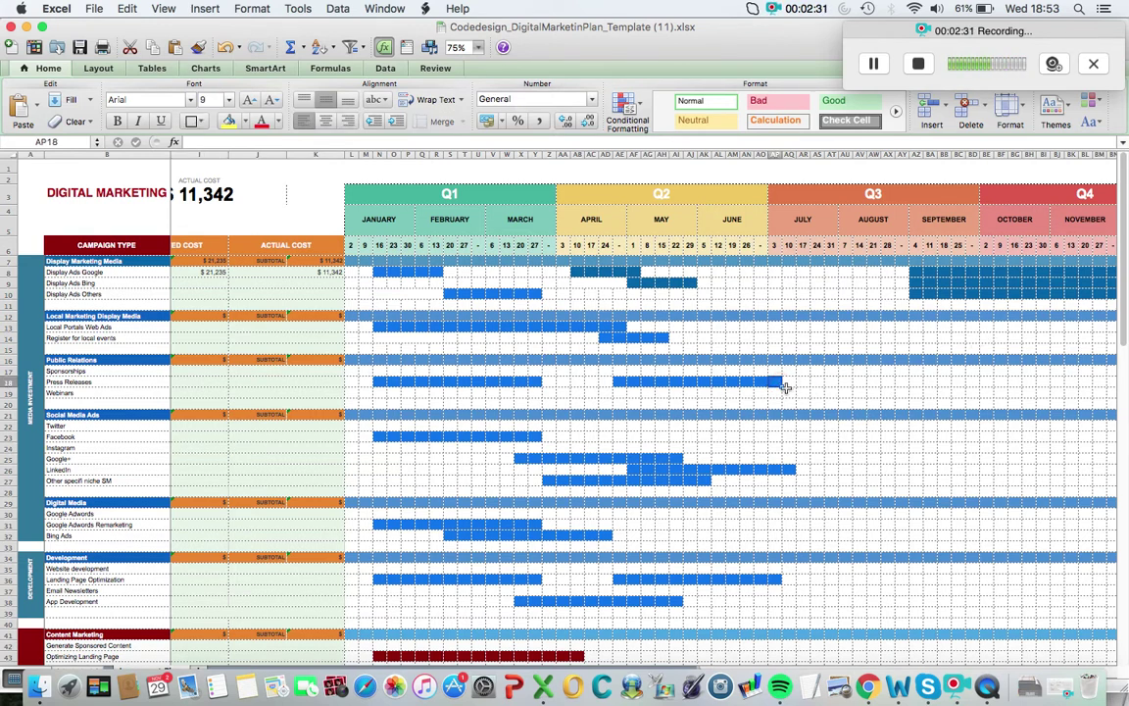
left_click_drag(785, 388, 927, 385)
scroll(506, 455, "left", 5)
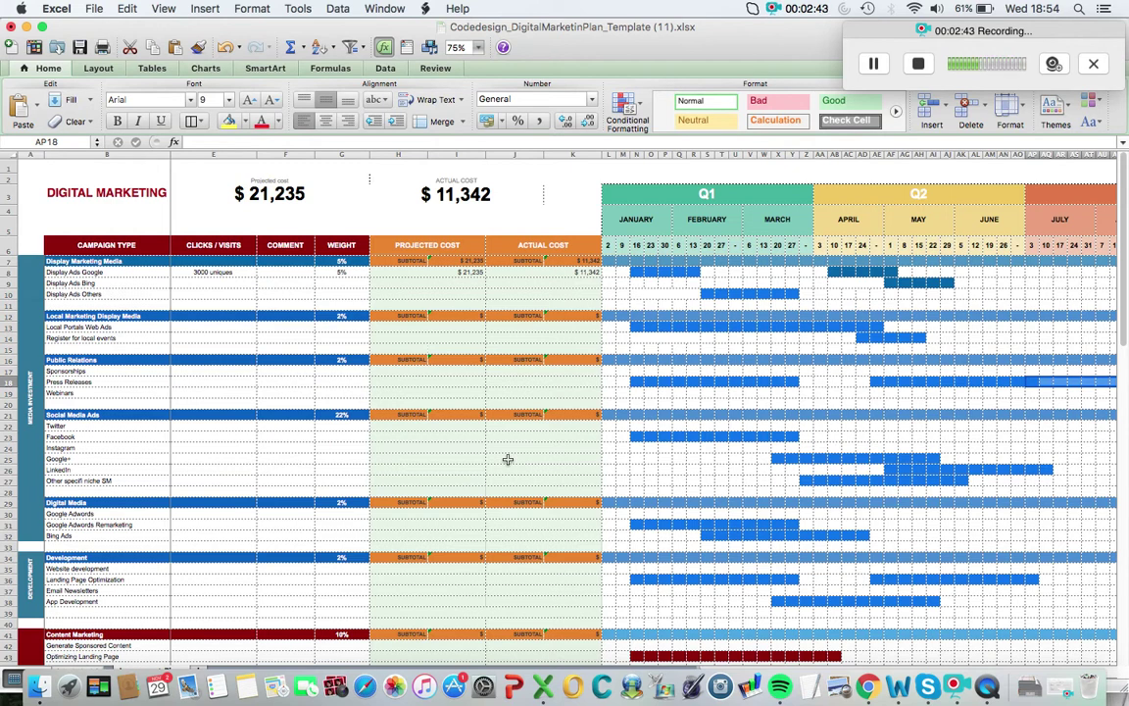
Shift the sheet left so the Project Goals and Target Audience columns reappear.
key("super+z")
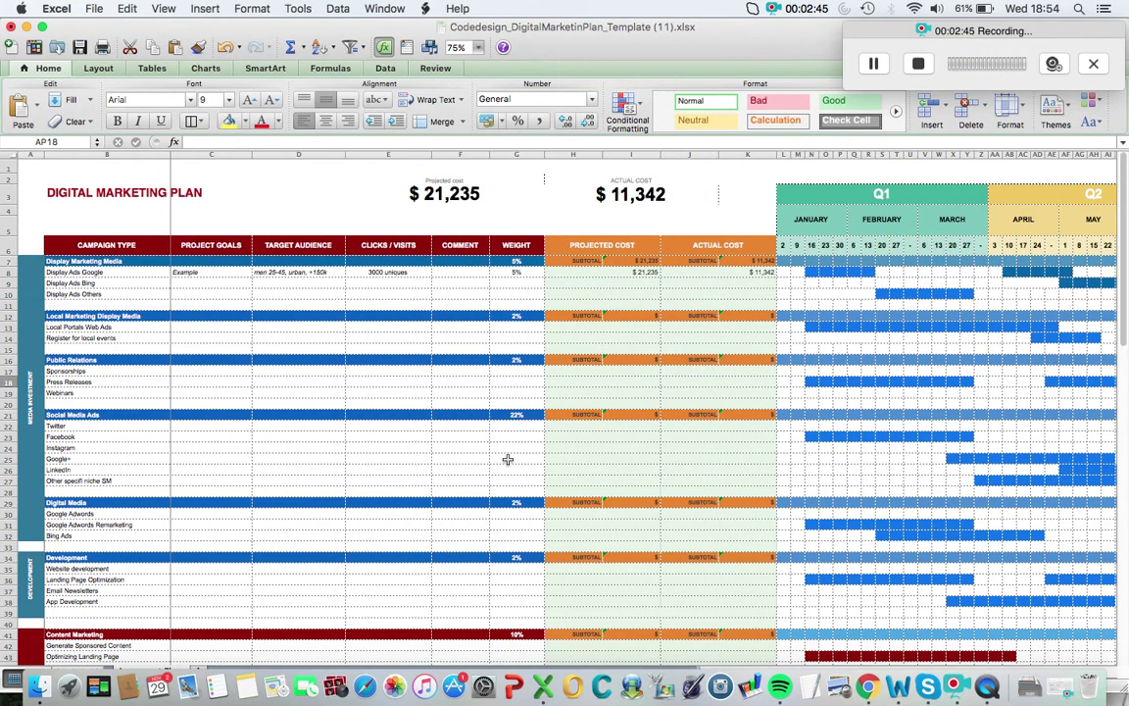